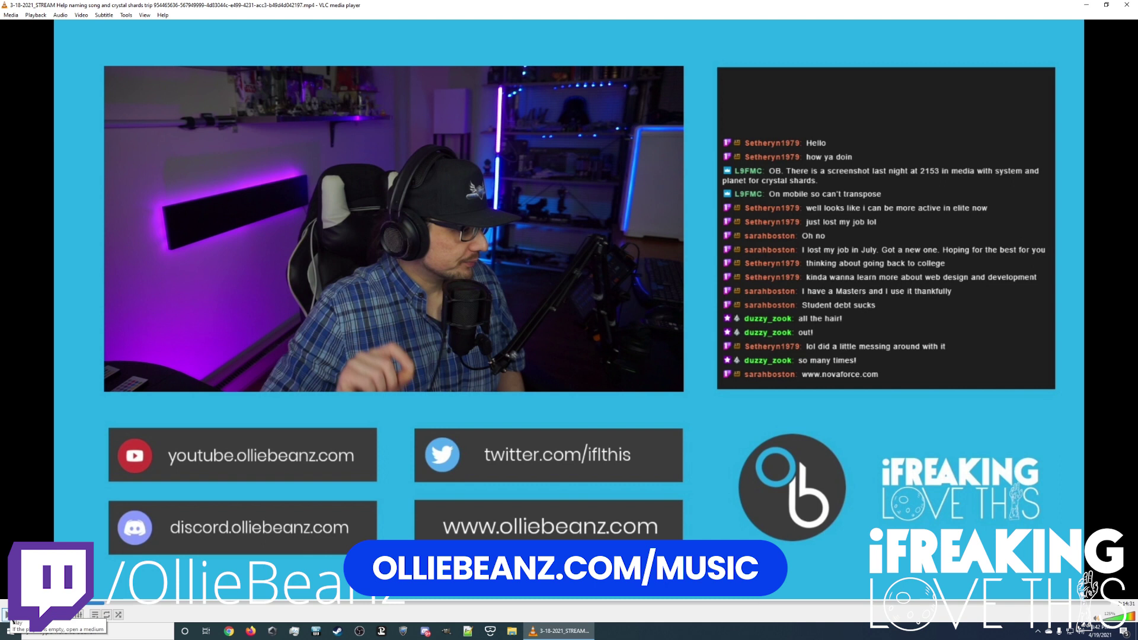
Play the recorded stream in VLC and skip ahead to about 09:15
{"action": "left_click", "coordinate": [7, 615]}
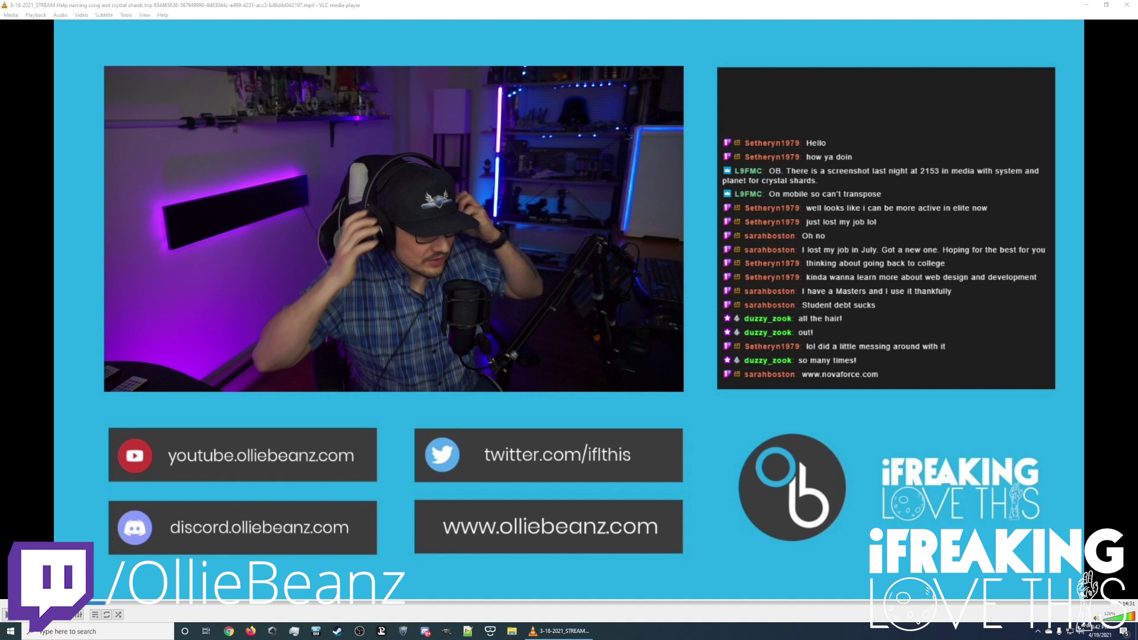
{"action": "left_click", "coordinate": [102, 602]}
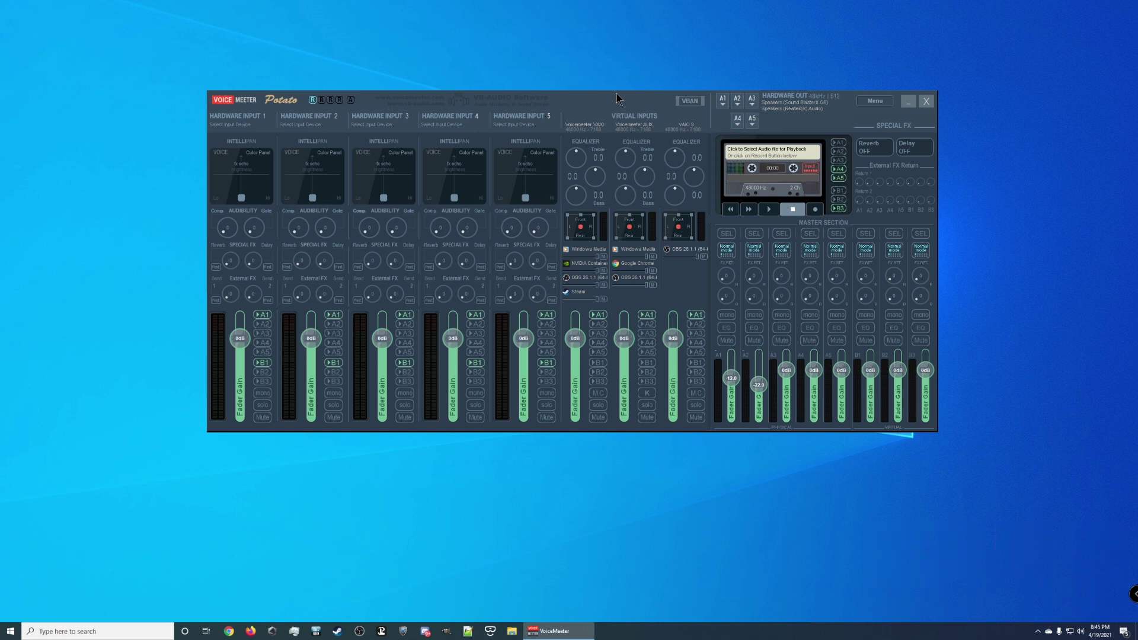
Open the Sound control panel from the tray speaker and scroll the Playback devices list
{"action": "right_click", "coordinate": [1082, 633]}
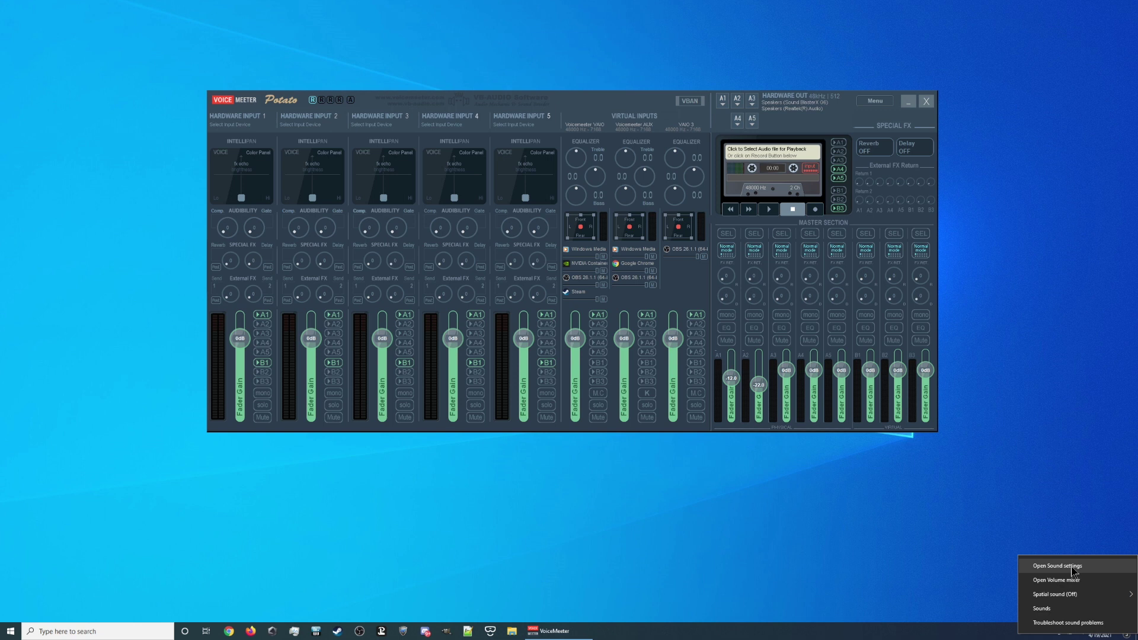
{"action": "left_click", "coordinate": [1067, 609]}
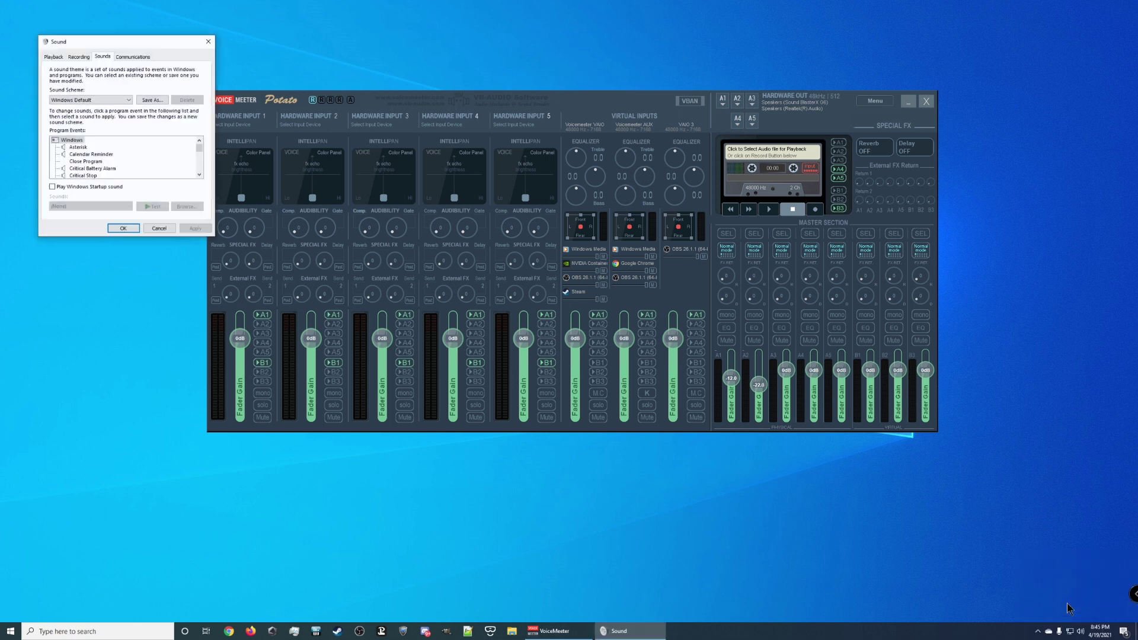
{"action": "left_click", "coordinate": [56, 57]}
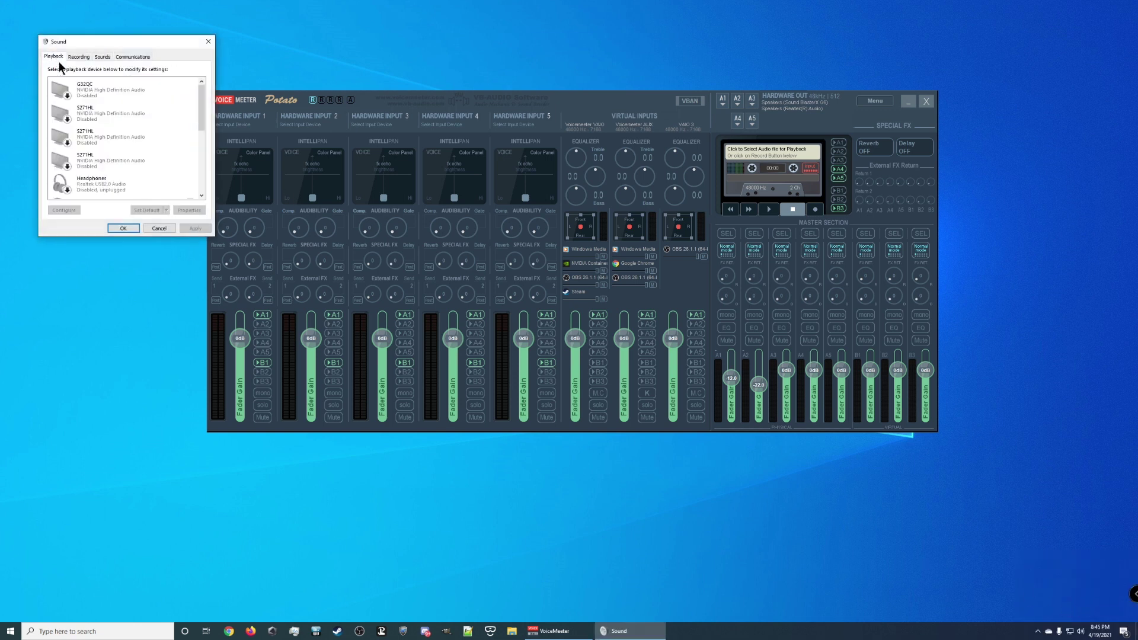
{"action": "scroll", "coordinate": [119, 130], "scroll_direction": "down", "scroll_amount": 2}
{"action": "left_click_drag", "start_coordinate": [206, 112], "coordinate": [200, 185]}
Drop VoiceMeeter Aux Input's level from 100 to 80 on its Properties Levels tab
{"action": "right_click", "coordinate": [98, 140]}
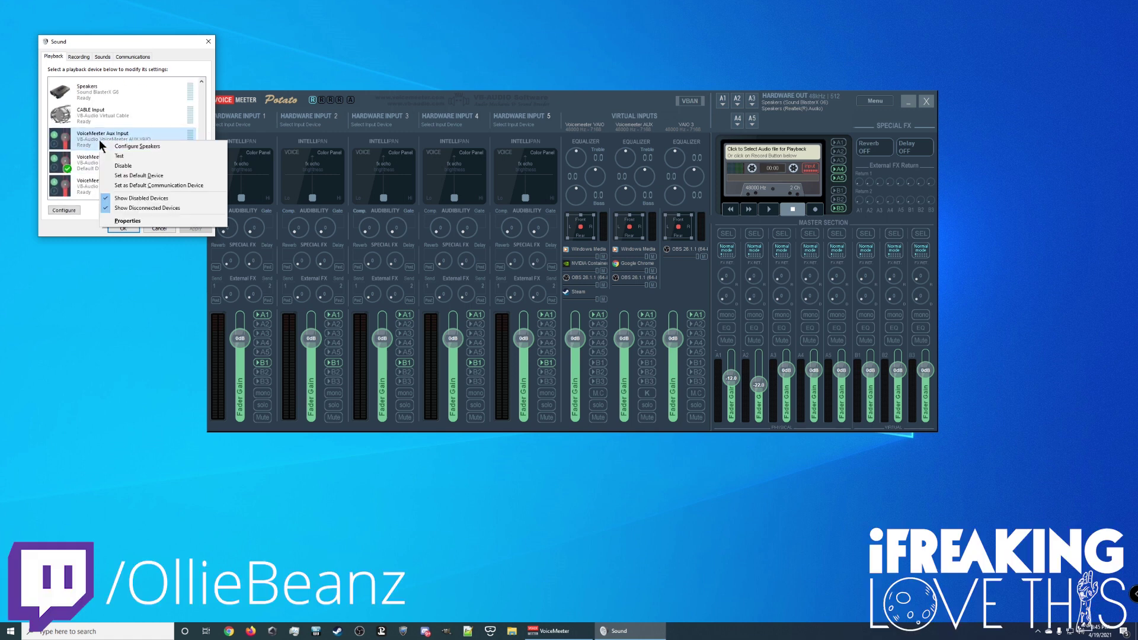
{"action": "left_click", "coordinate": [125, 220]}
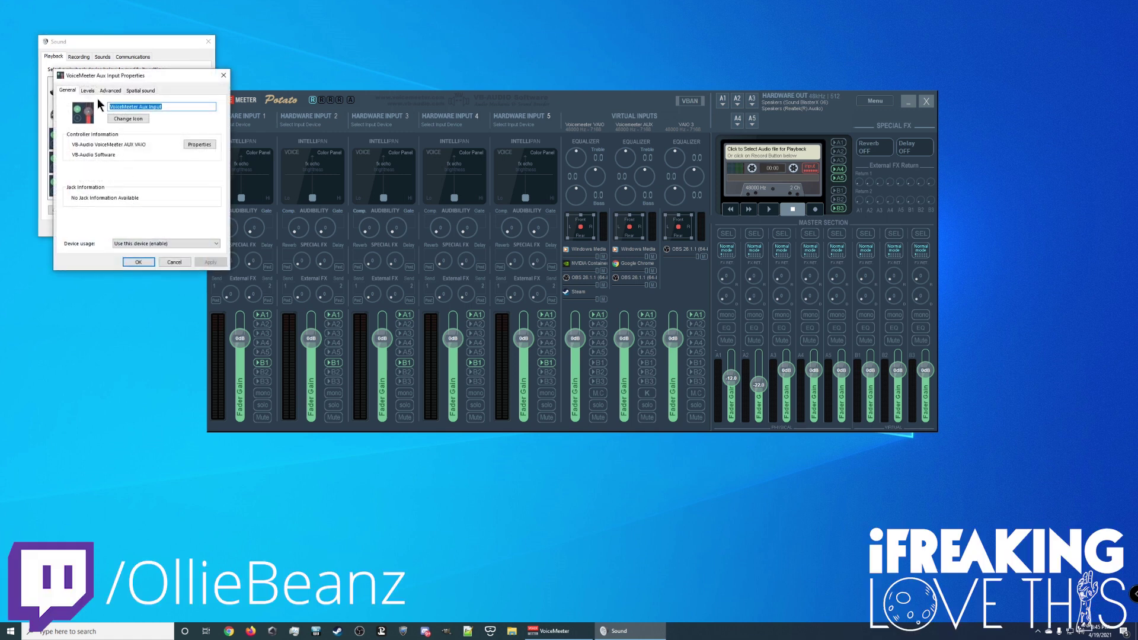
{"action": "left_click", "coordinate": [89, 92]}
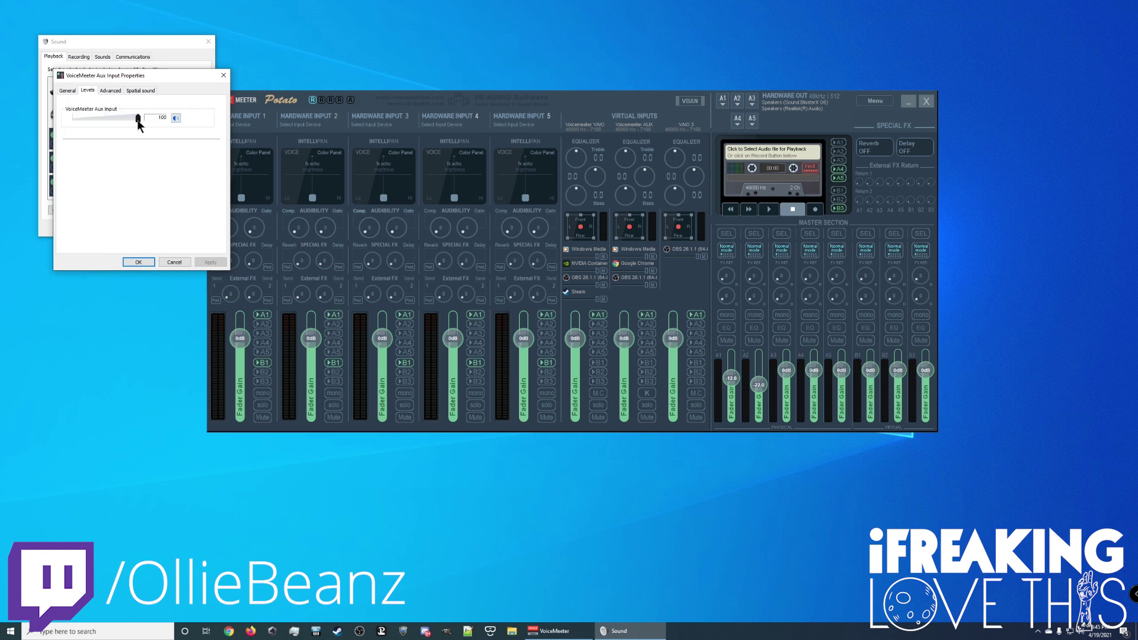
{"action": "left_click_drag", "start_coordinate": [138, 119], "coordinate": [124, 122]}
{"action": "left_click", "coordinate": [874, 102]}
Return the Aux Input level to 100 and close its properties window
{"action": "left_click", "coordinate": [875, 102]}
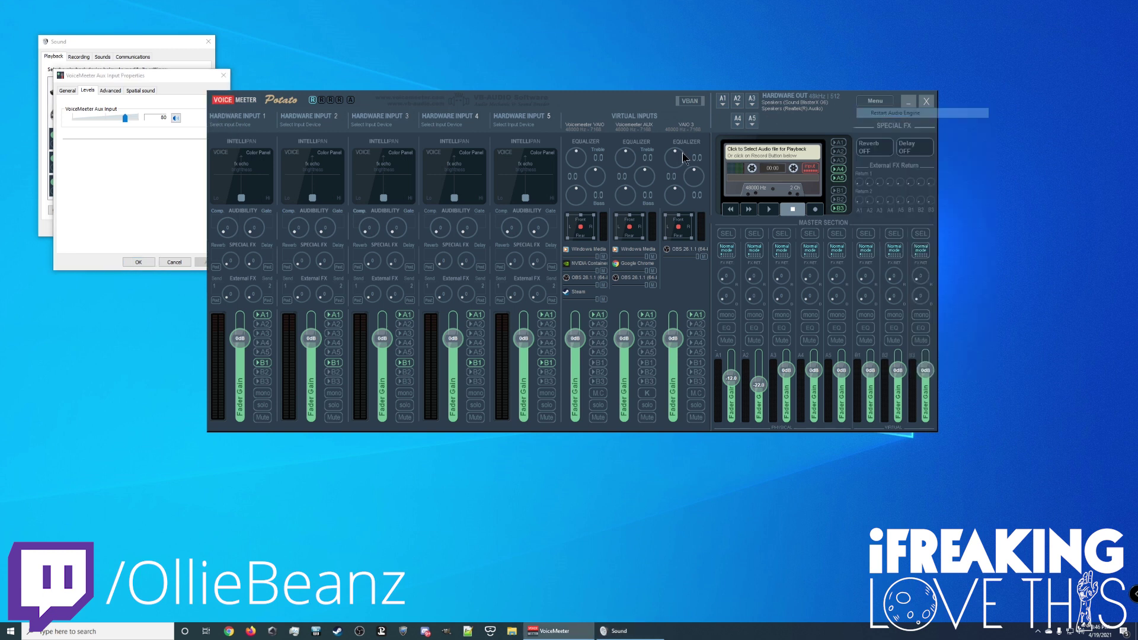
{"action": "left_click_drag", "start_coordinate": [125, 118], "coordinate": [151, 122]}
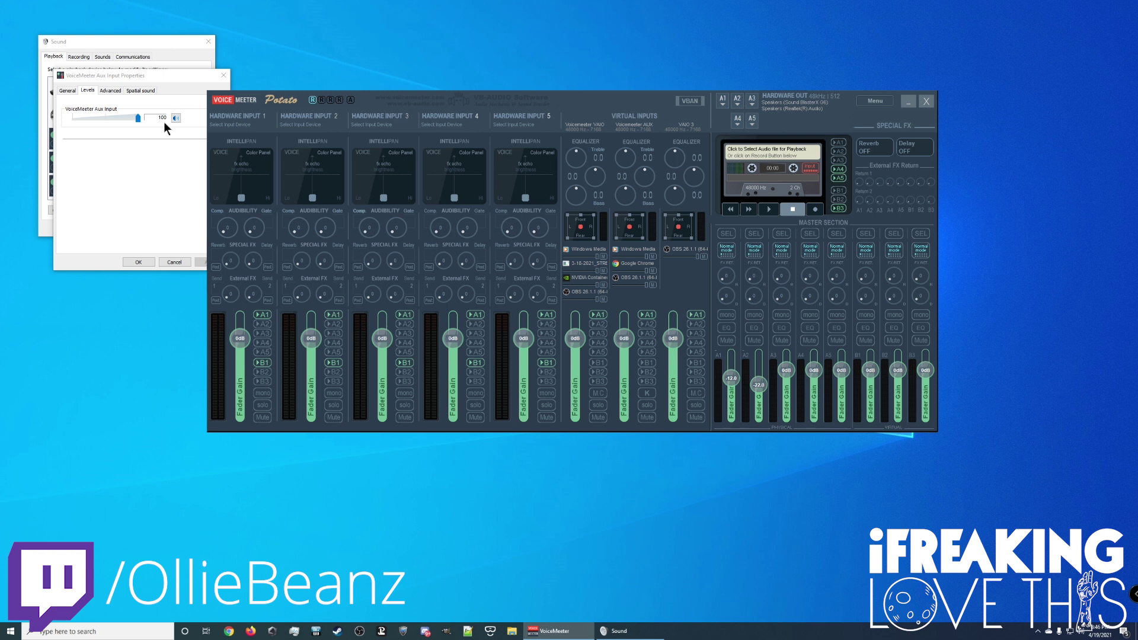
{"action": "left_click", "coordinate": [224, 76]}
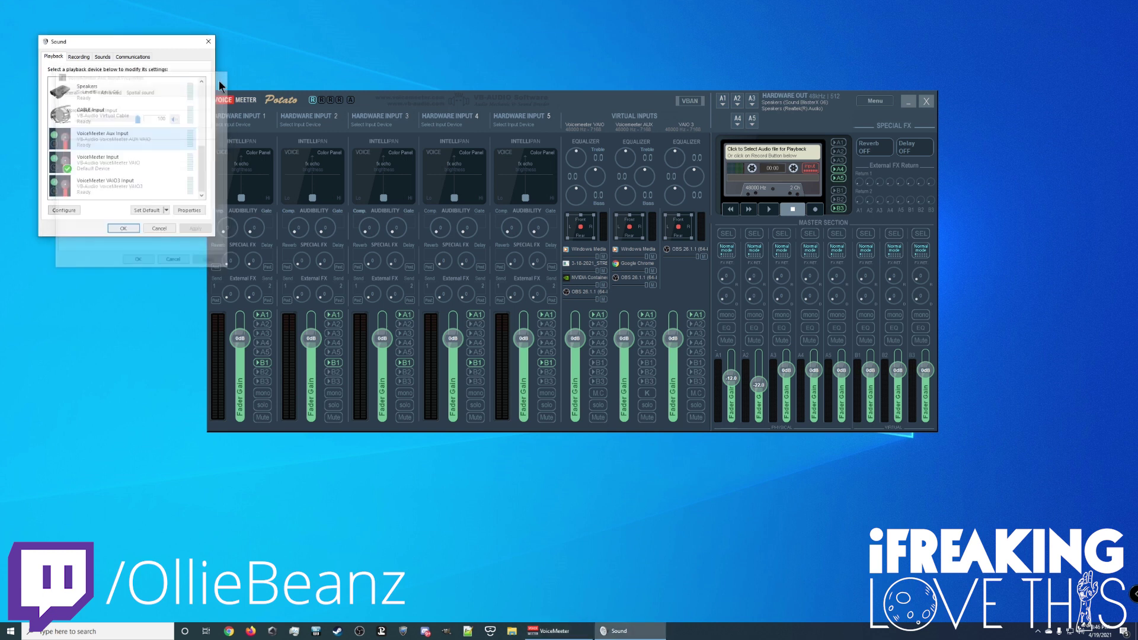
Show the Recording devices list in the Sound control panel and scroll through it
{"action": "left_click", "coordinate": [107, 161]}
{"action": "left_click", "coordinate": [108, 185]}
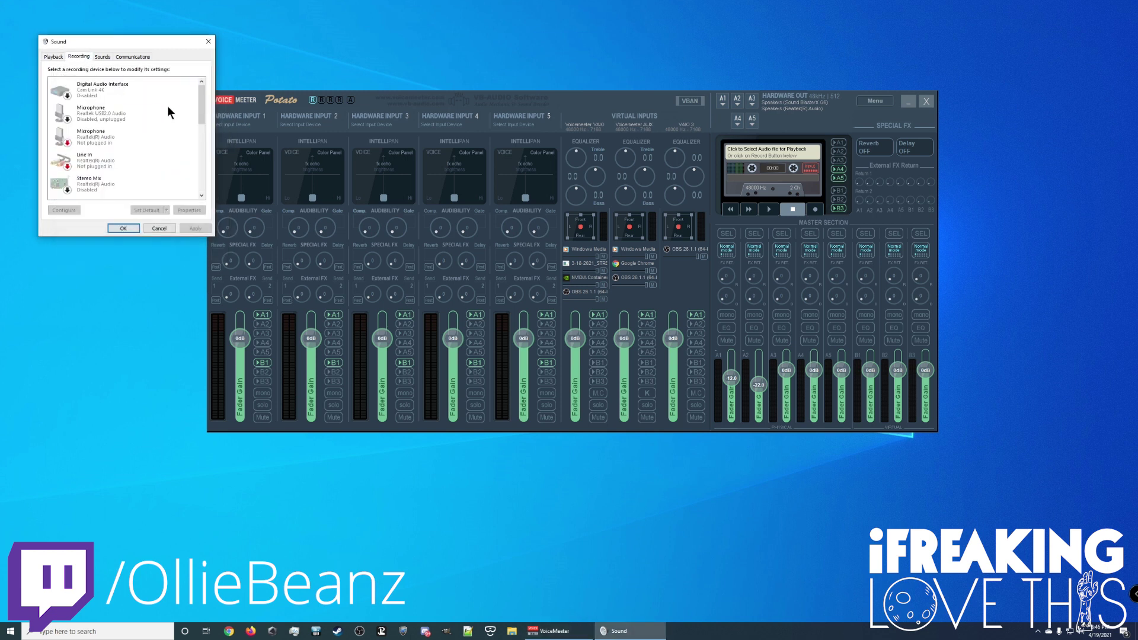
{"action": "left_click_drag", "start_coordinate": [200, 103], "coordinate": [201, 172]}
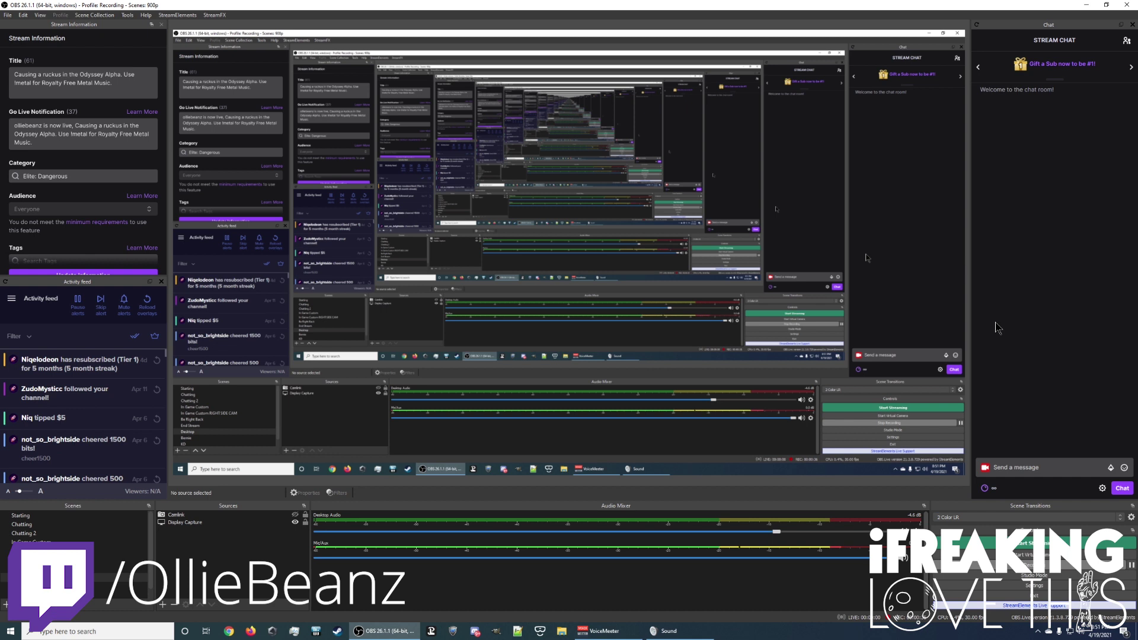
{"action": "left_click", "coordinate": [8, 15]}
{"action": "left_click", "coordinate": [26, 48]}
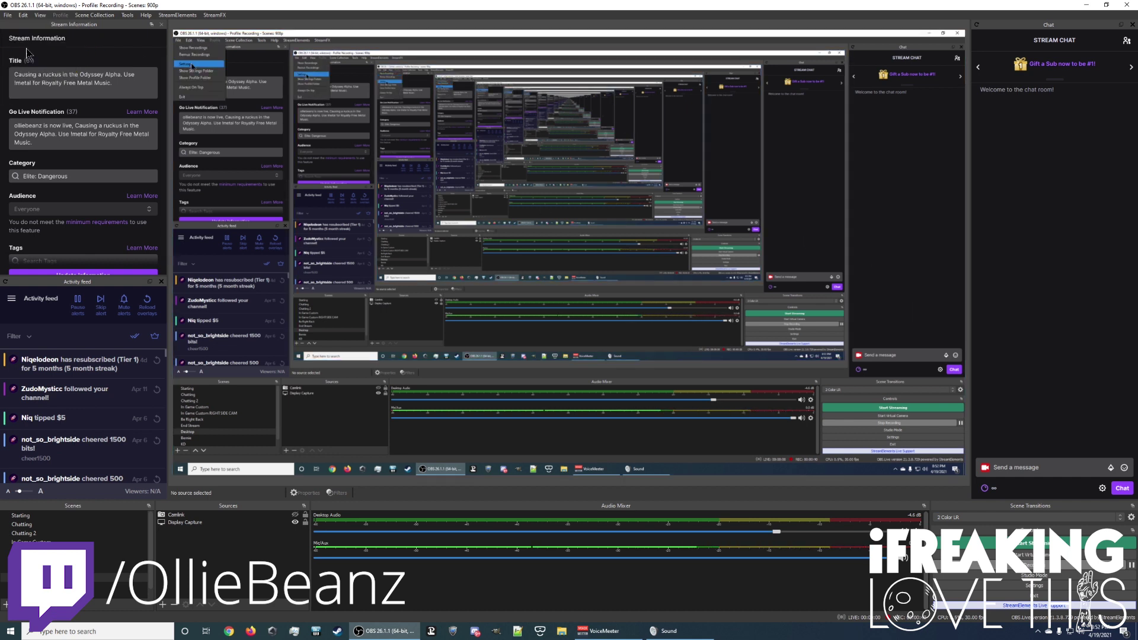
{"action": "left_click", "coordinate": [382, 233]}
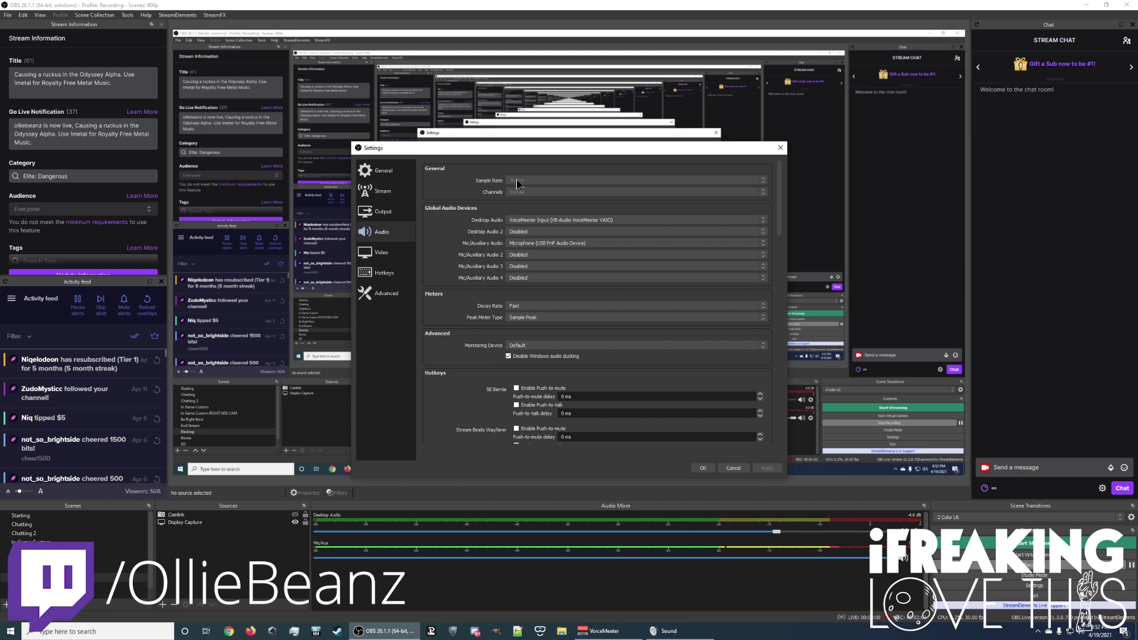
{"action": "left_click", "coordinate": [703, 468]}
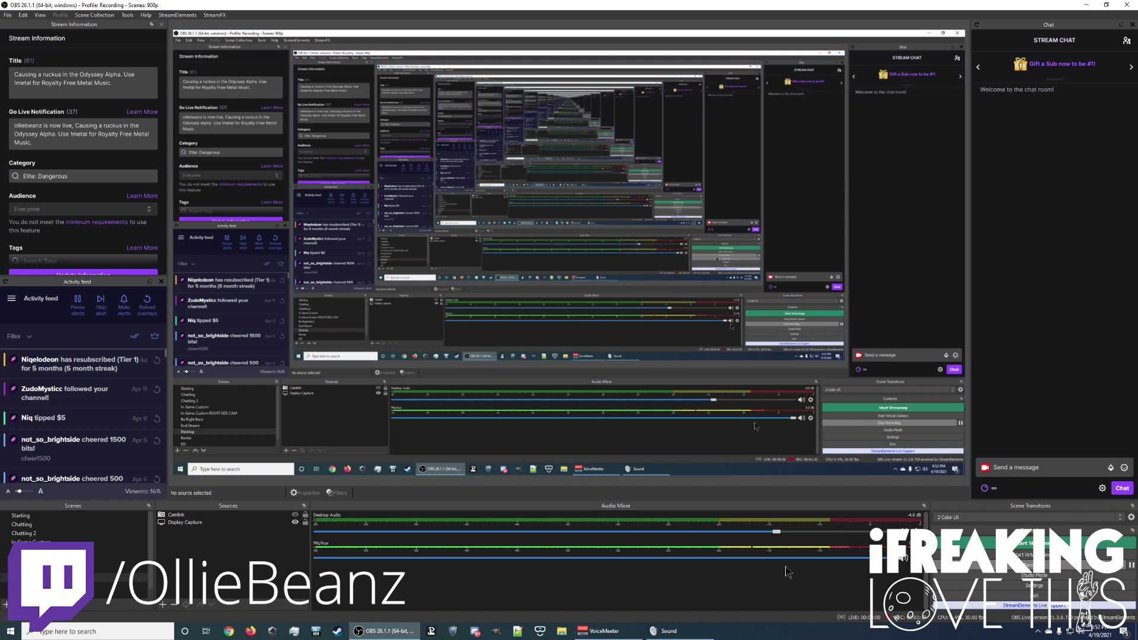
In VoiceMeeter System Settings, keep Preferred Main SampleRate at 48000 Hz and close it
{"action": "left_click", "coordinate": [605, 631]}
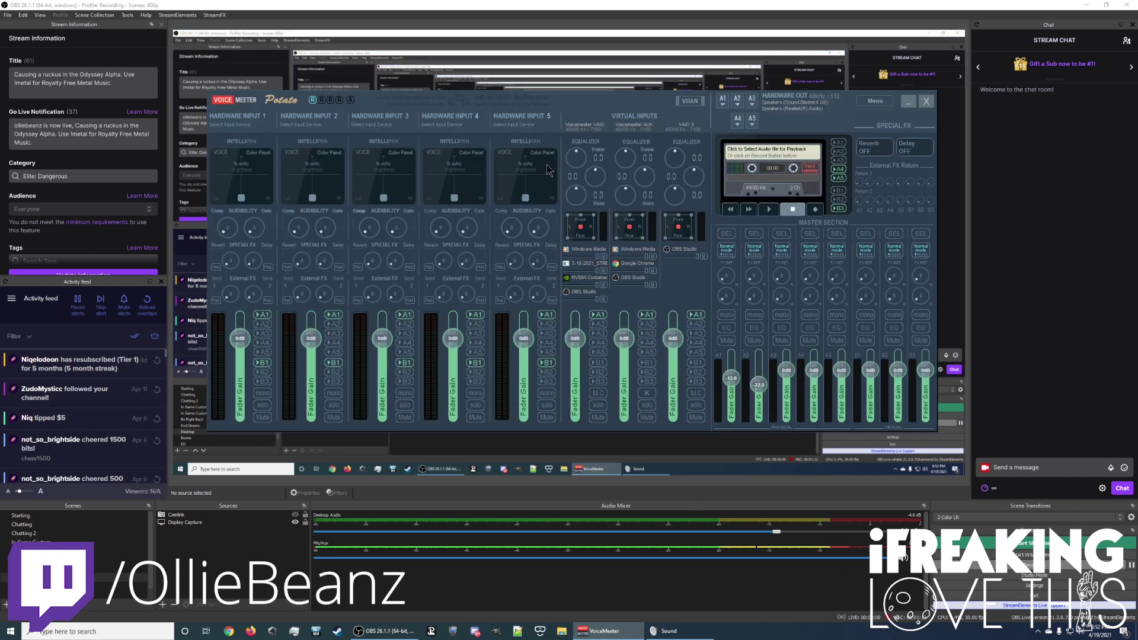
{"action": "left_click", "coordinate": [880, 103]}
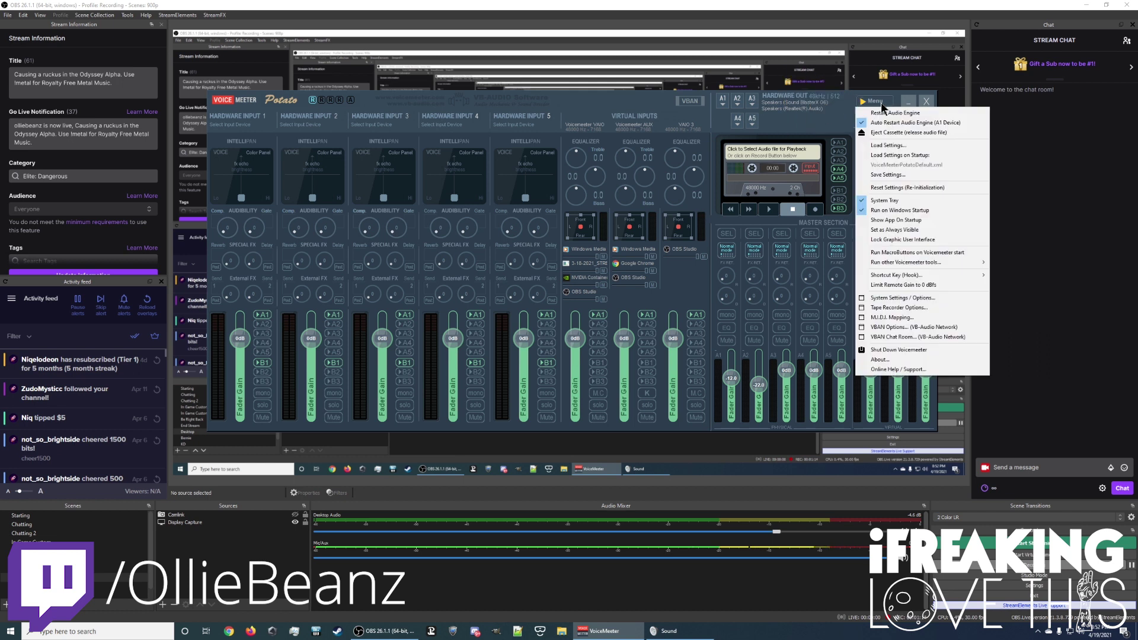
{"action": "left_click", "coordinate": [900, 299]}
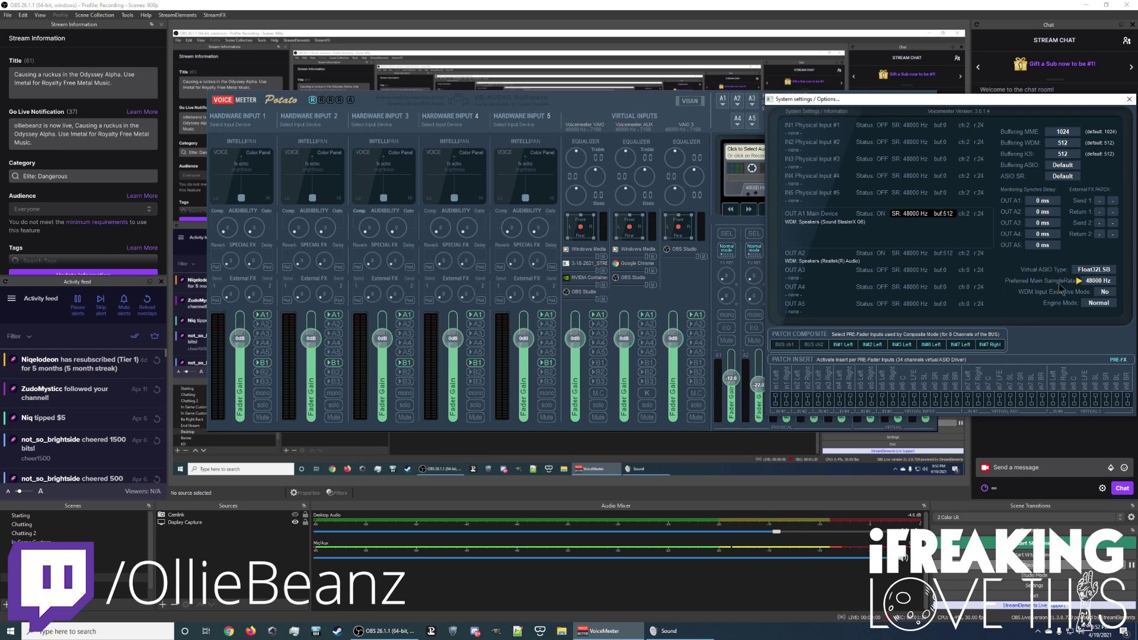
{"action": "left_click", "coordinate": [1097, 282]}
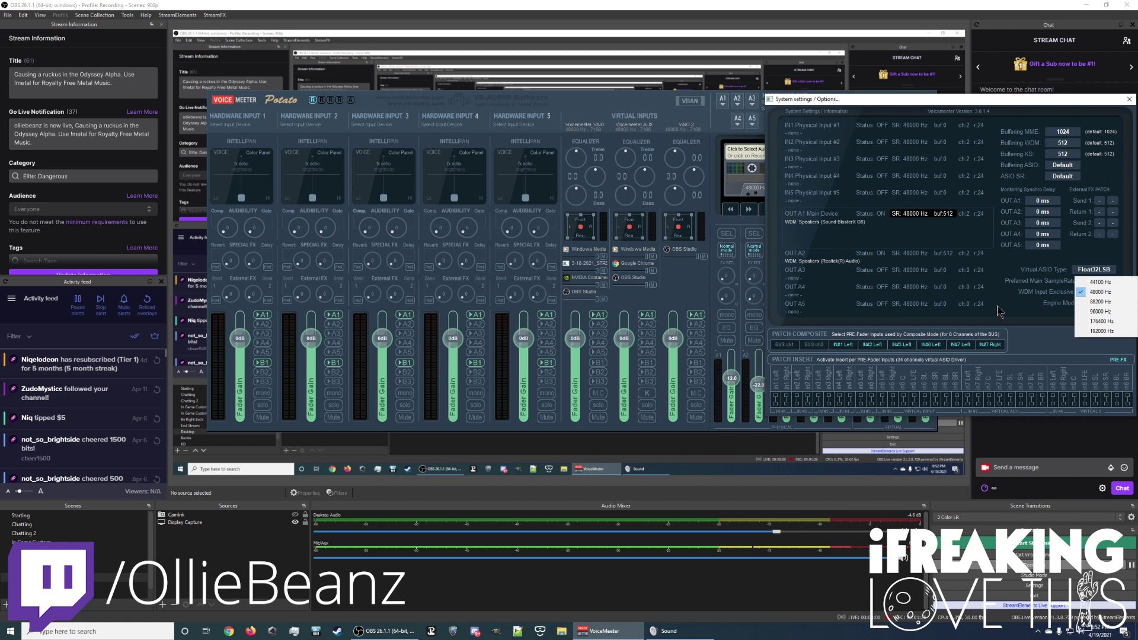
{"action": "left_click", "coordinate": [1102, 295]}
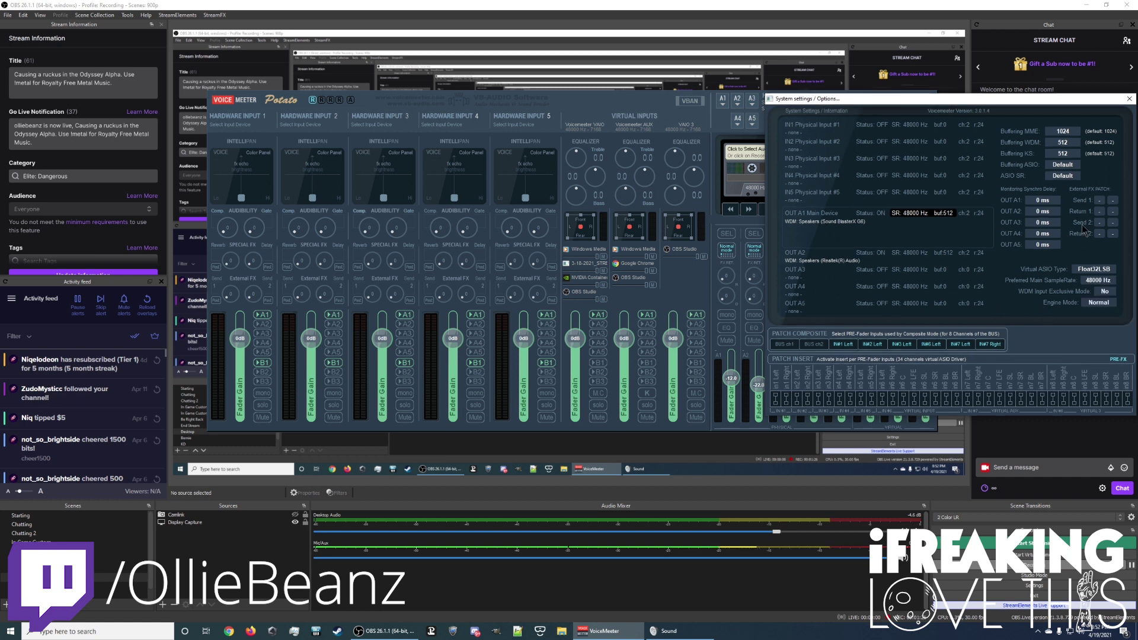
{"action": "left_click", "coordinate": [1129, 99]}
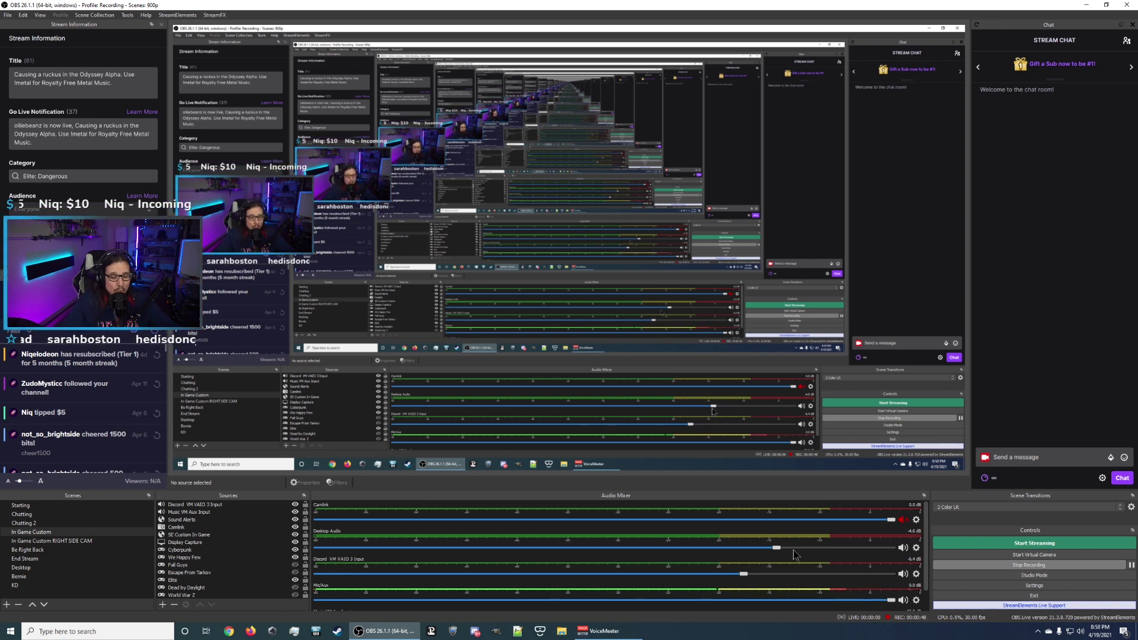
Leave the Camlink channel muted in the OBS Audio Mixer
{"action": "left_click", "coordinate": [903, 520]}
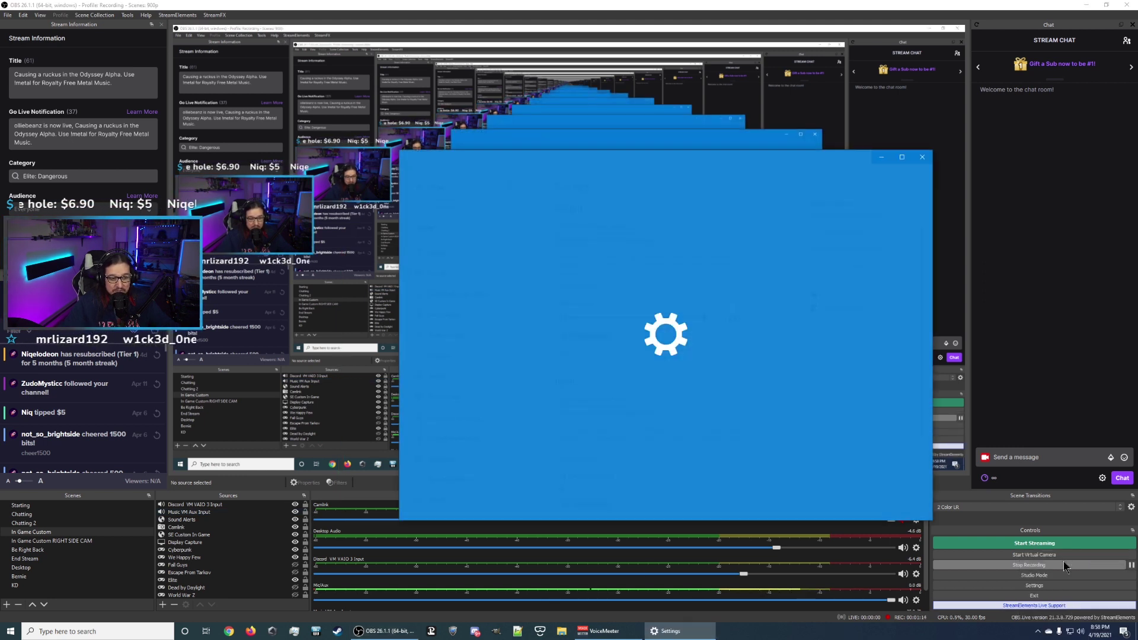
Close the Windows sound settings and show the Recording tab of the Sound control panel
{"action": "left_click", "coordinate": [923, 156]}
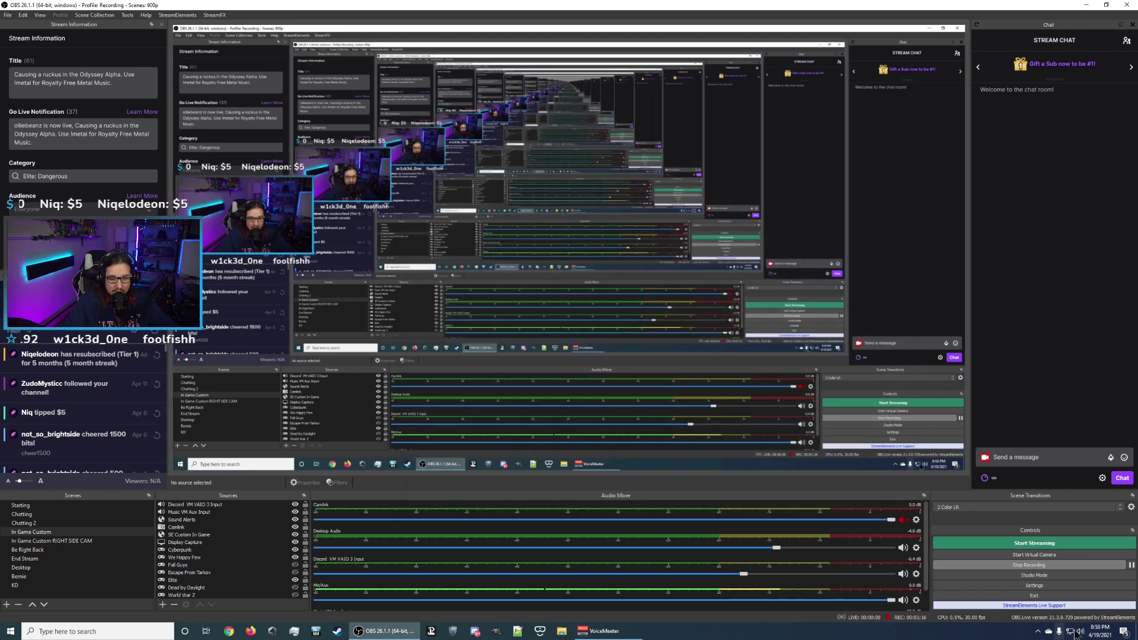
{"action": "right_click", "coordinate": [1082, 632]}
{"action": "left_click", "coordinate": [1044, 604]}
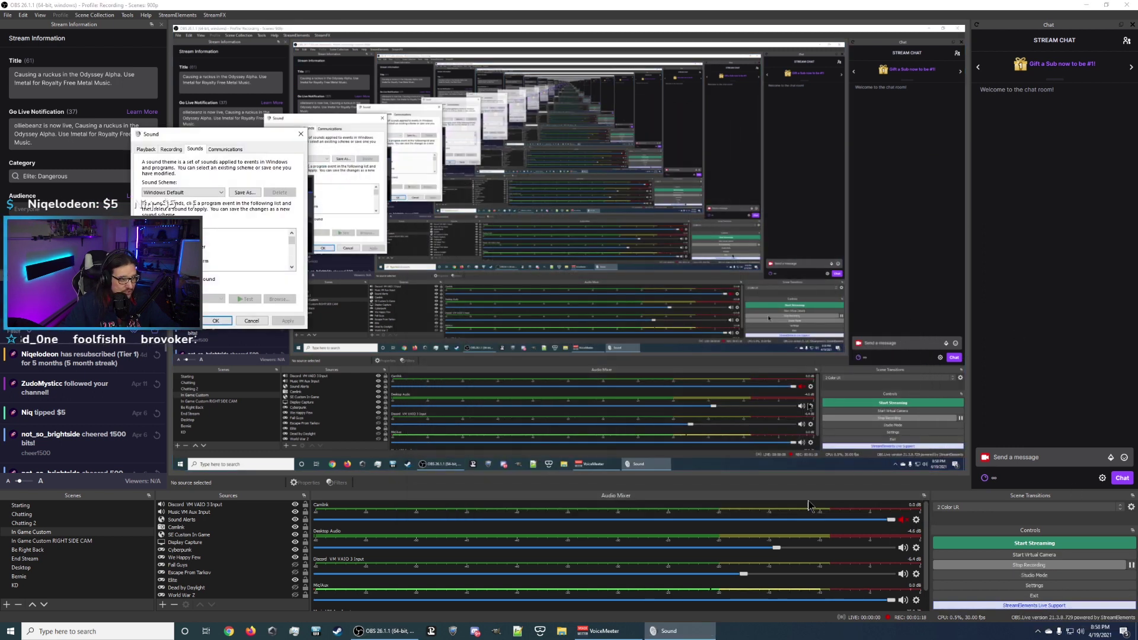
{"action": "left_click", "coordinate": [172, 149]}
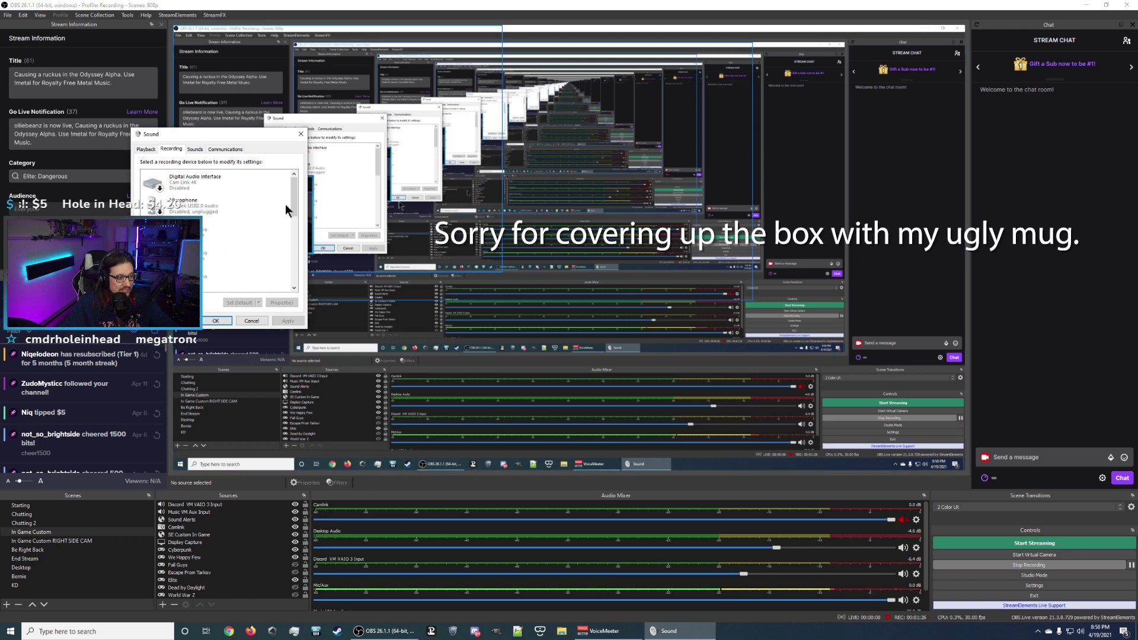
Check that Digital Audio Interface is disabled, then select Microphone and scroll the list
{"action": "left_click", "coordinate": [194, 183]}
{"action": "right_click", "coordinate": [194, 182]}
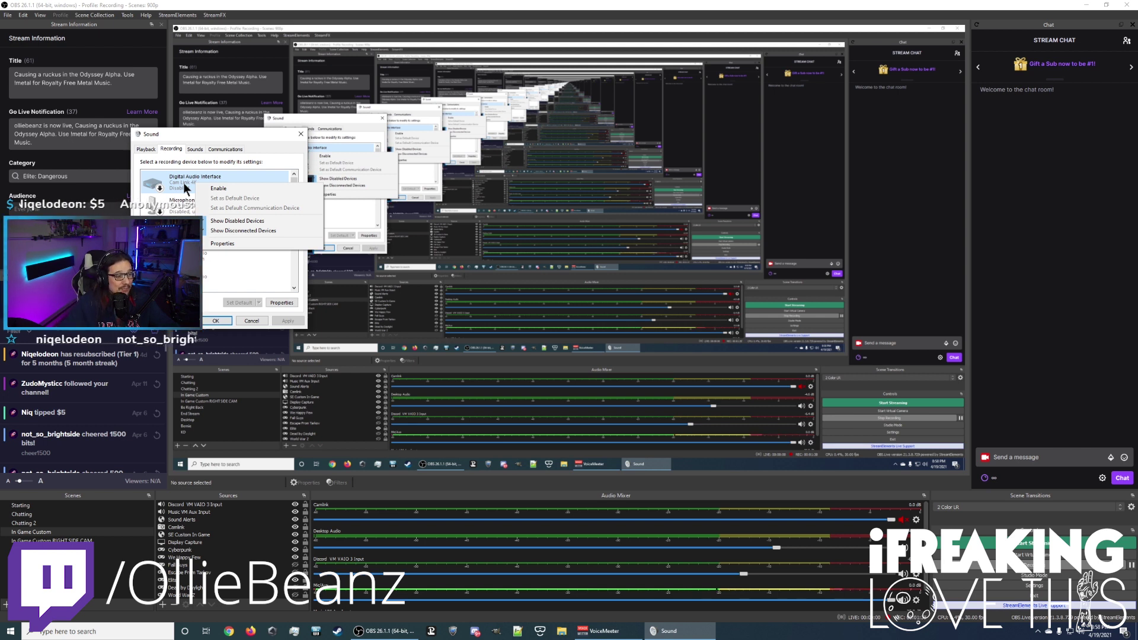
{"action": "left_click", "coordinate": [187, 205]}
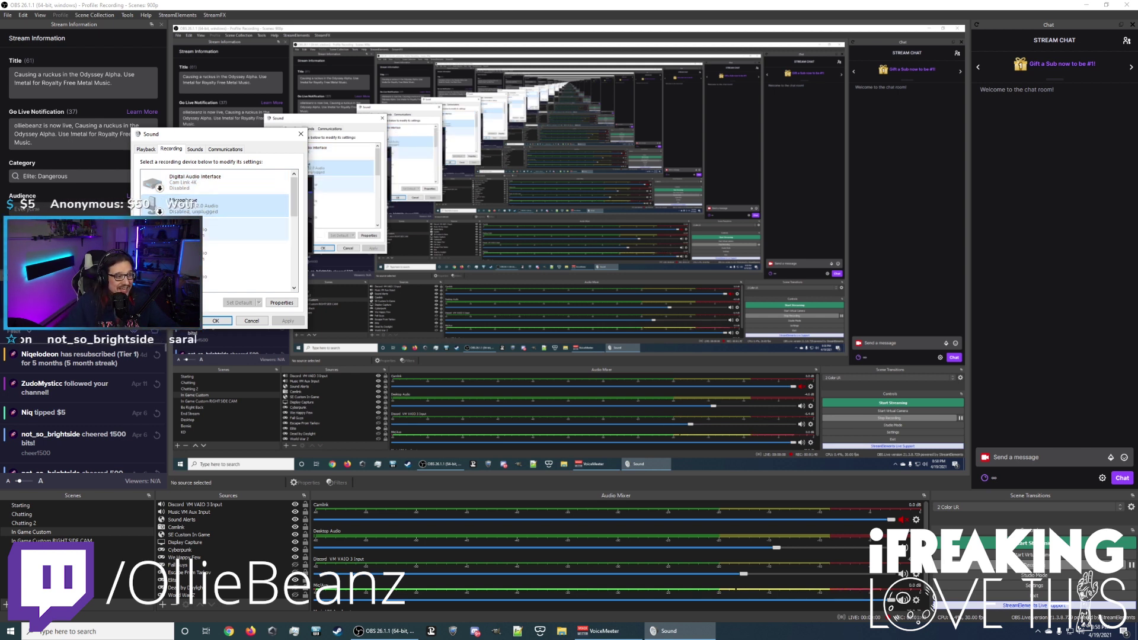
{"action": "scroll", "coordinate": [213, 256], "scroll_direction": "down", "scroll_amount": 2}
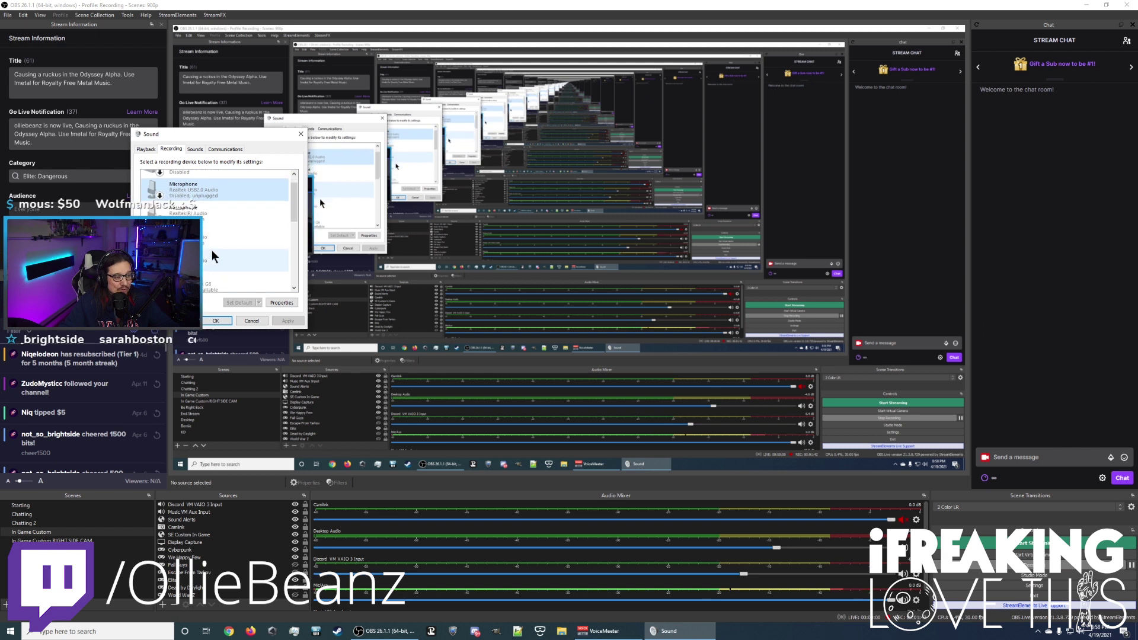
{"action": "scroll", "coordinate": [212, 256], "scroll_direction": "down", "scroll_amount": 1}
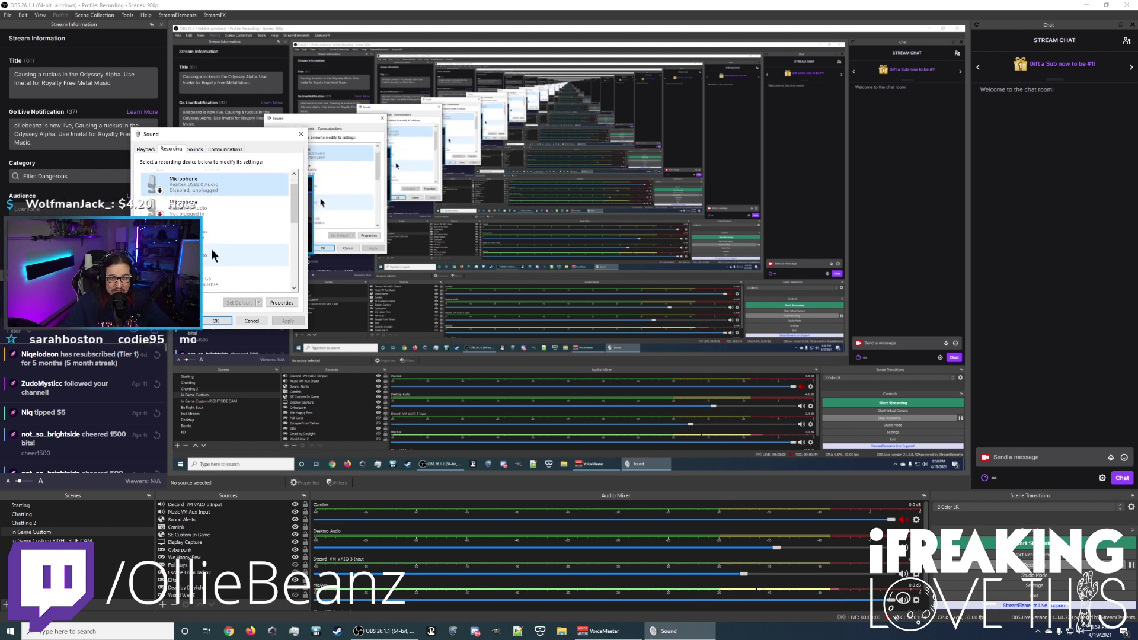